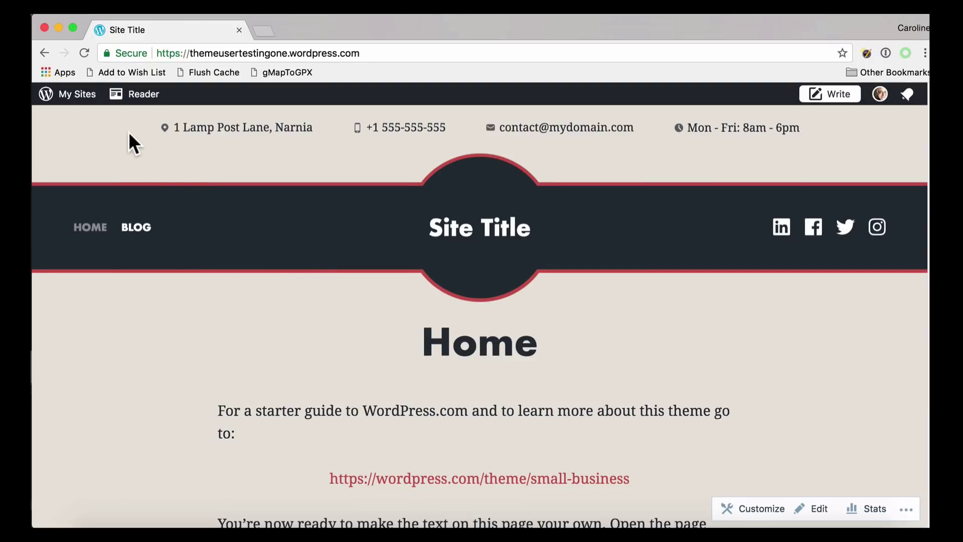
- Open the My Sites management menu over the live home page
left_click(76, 94)
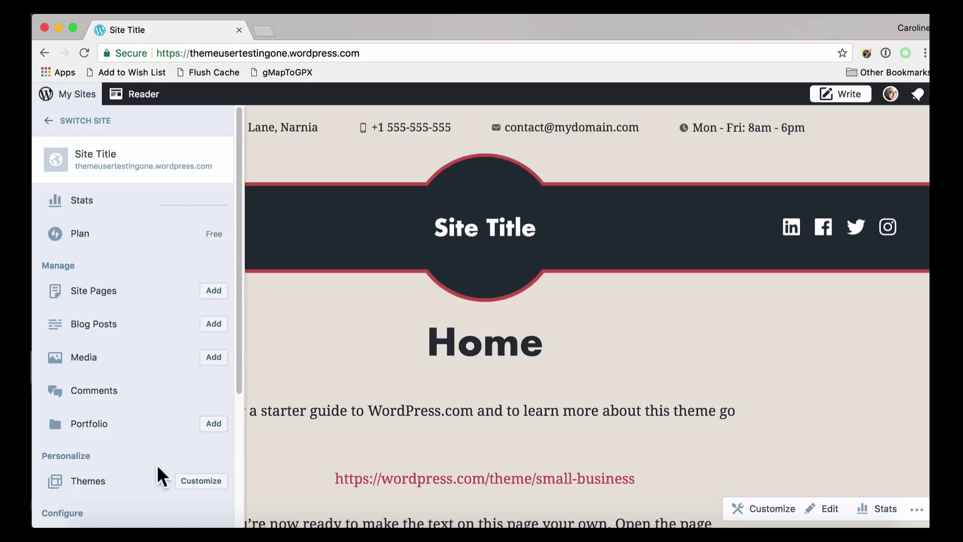
left_click(201, 481)
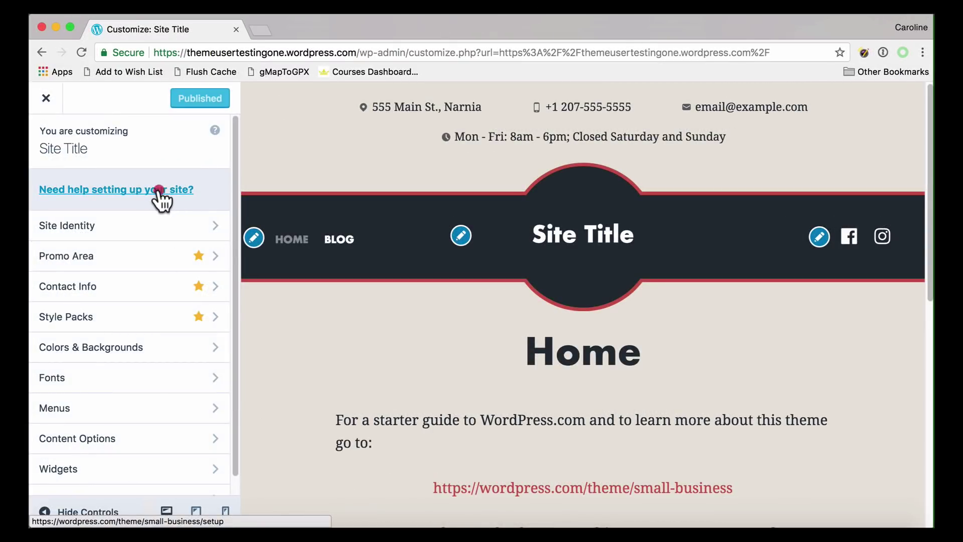
left_click(162, 192)
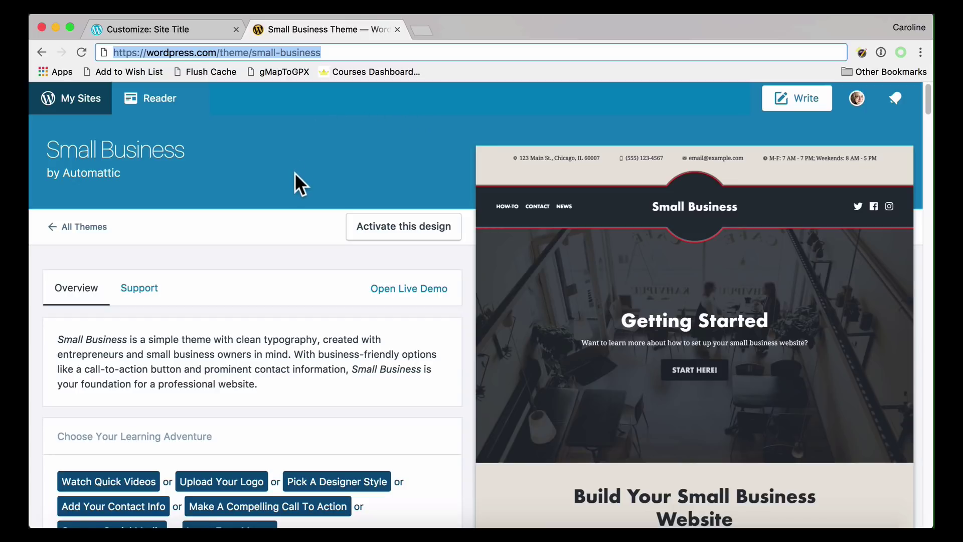
left_click(398, 28)
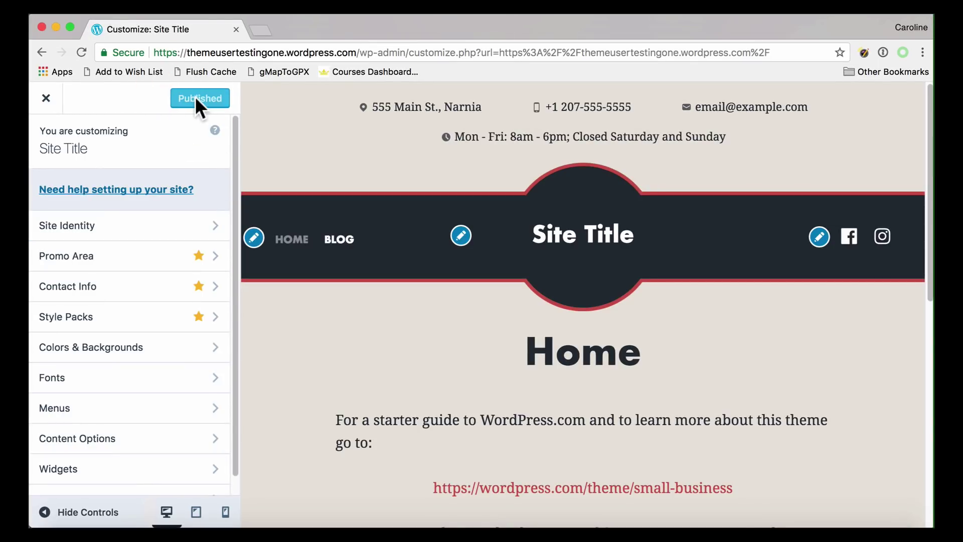
left_click(47, 98)
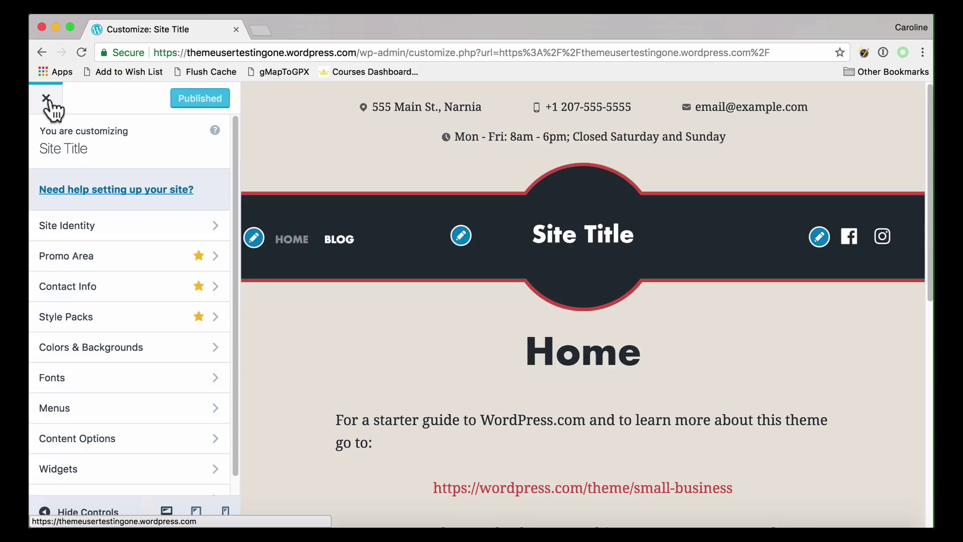
left_click(47, 99)
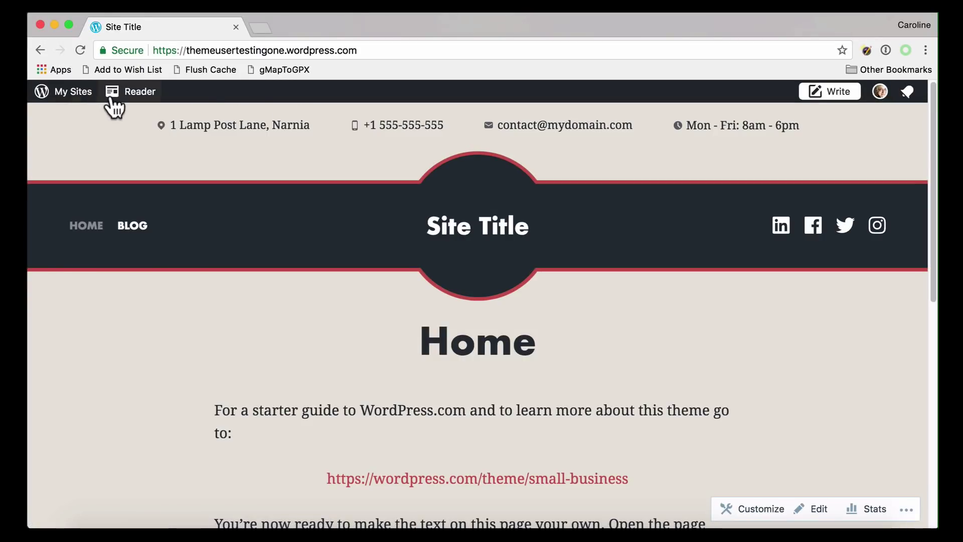
left_click(73, 91)
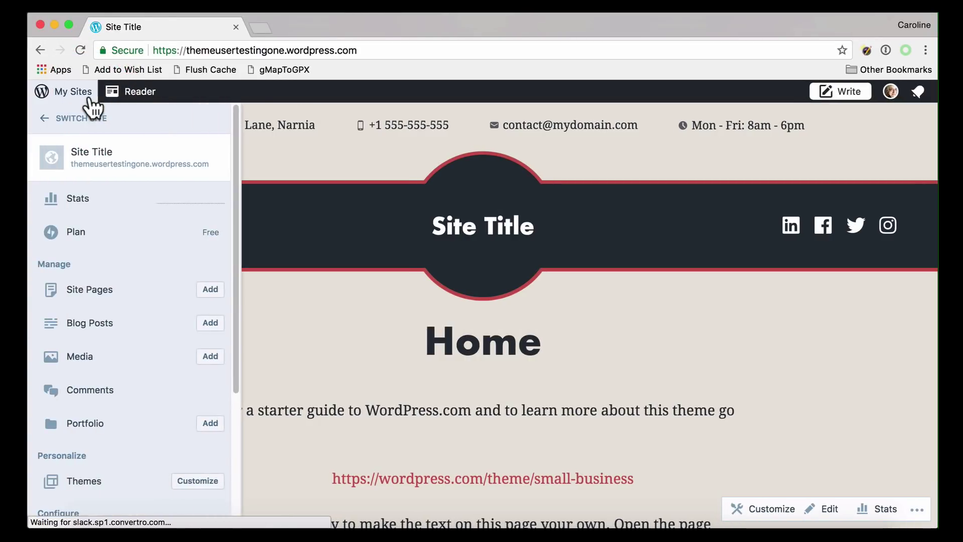
left_click(198, 480)
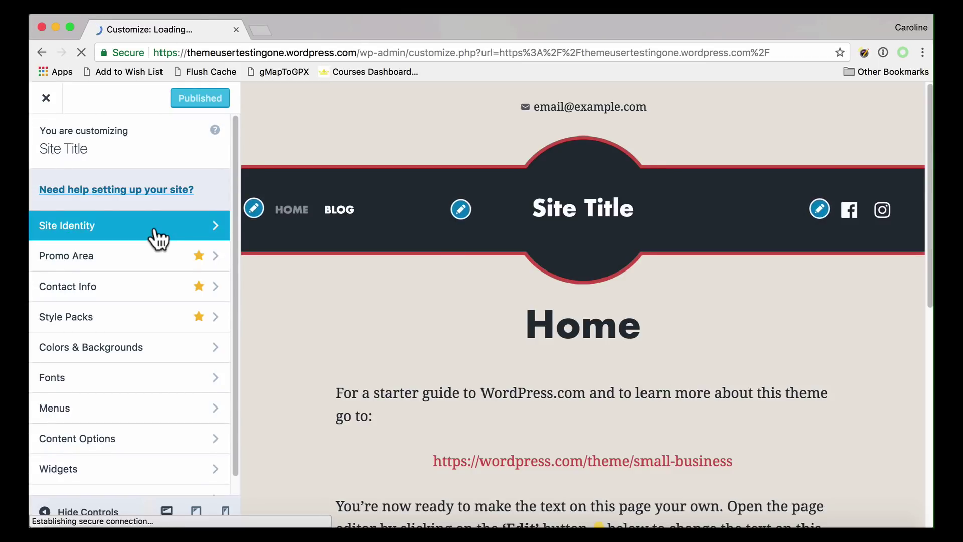
- In Site Identity, retitle the site 'Espresso Perfecto' and move on to the tagline field
left_click(154, 226)
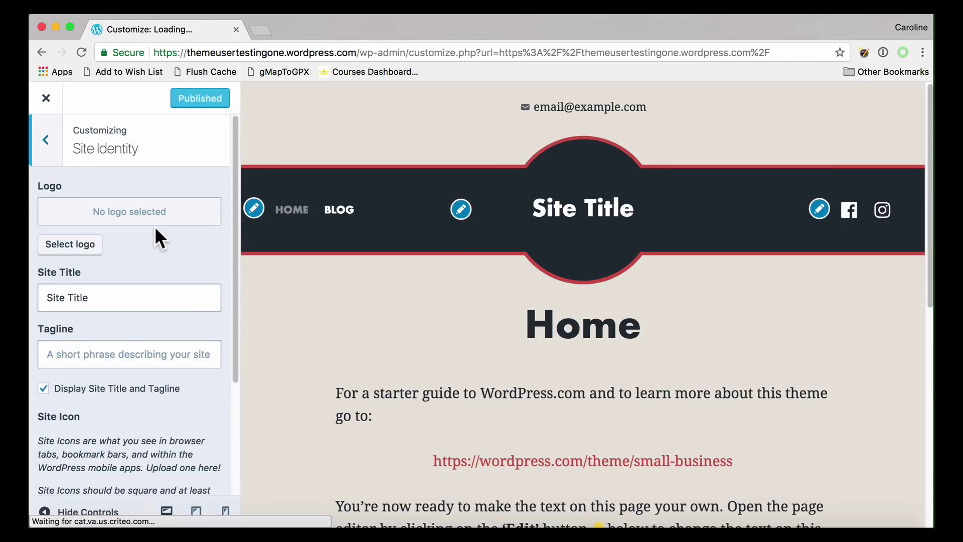
double_click(92, 300)
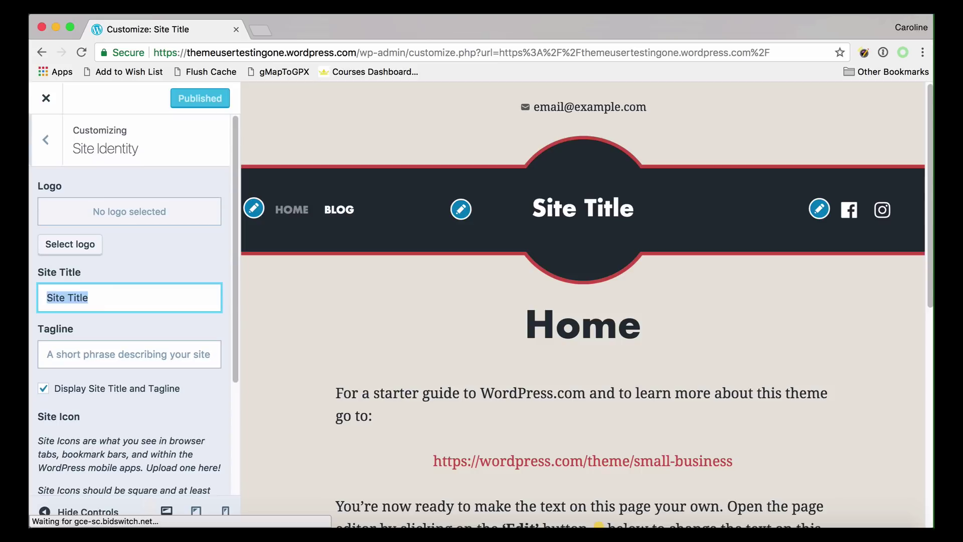
type("Espresso Perfecto")
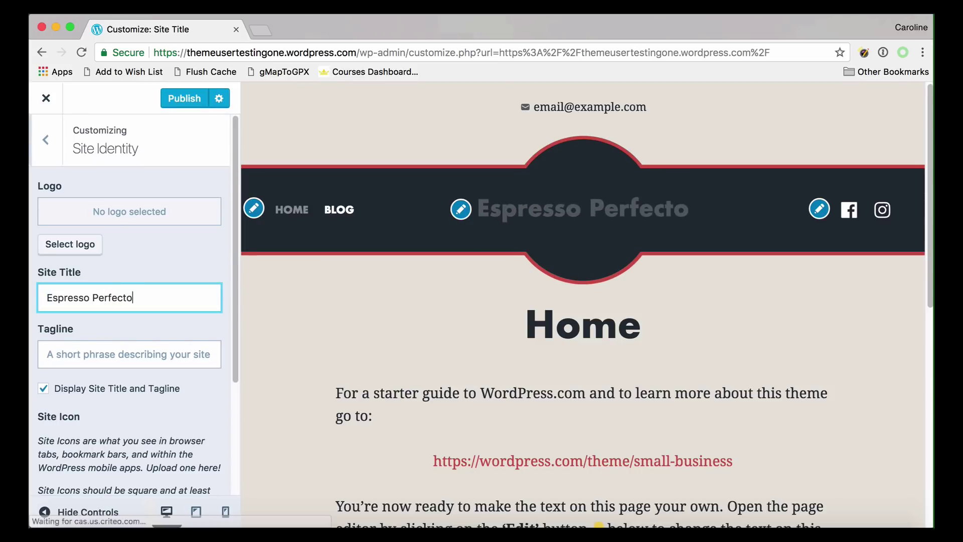
key("Tab")
type("Welcome to our co")
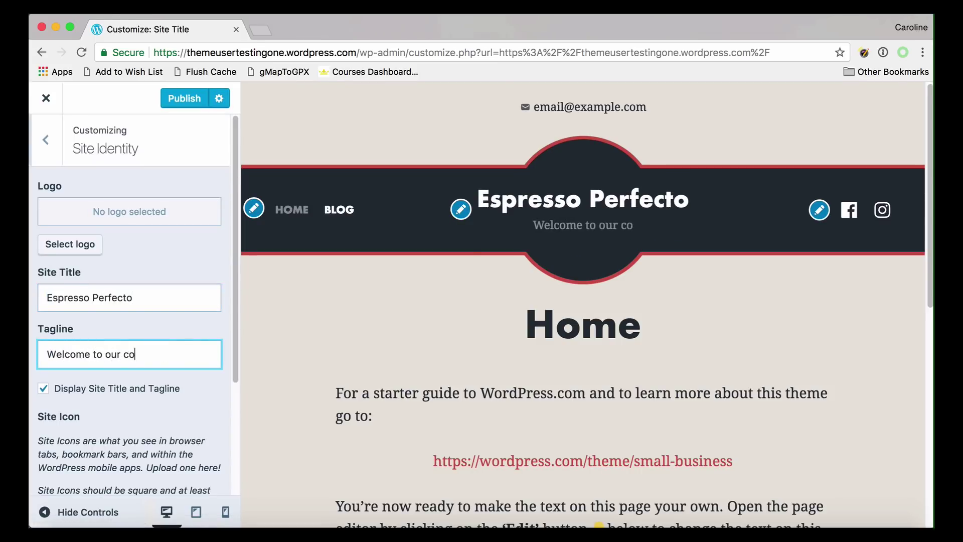
type("ffee bar!")
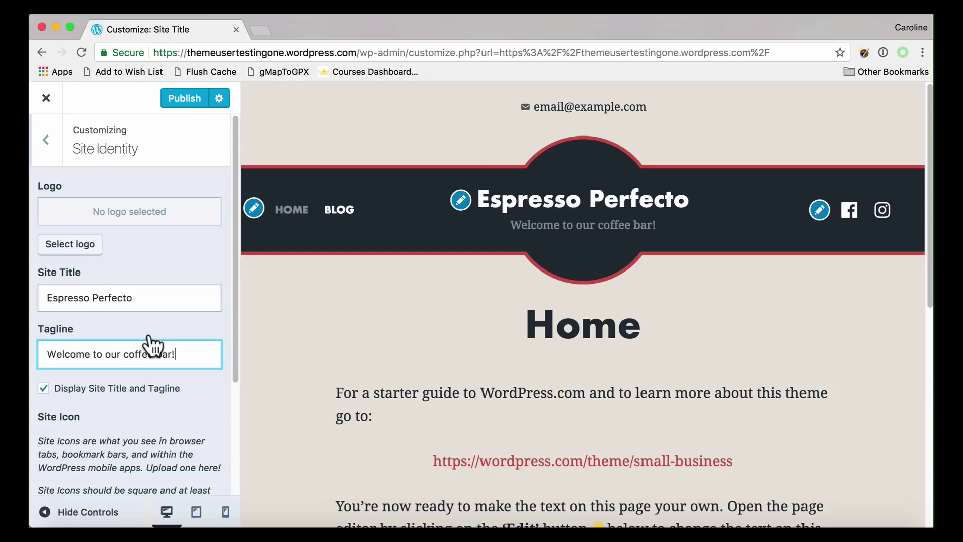
- Upload espressologo.png and choose the coffee-cup image as the site logo
left_click(70, 244)
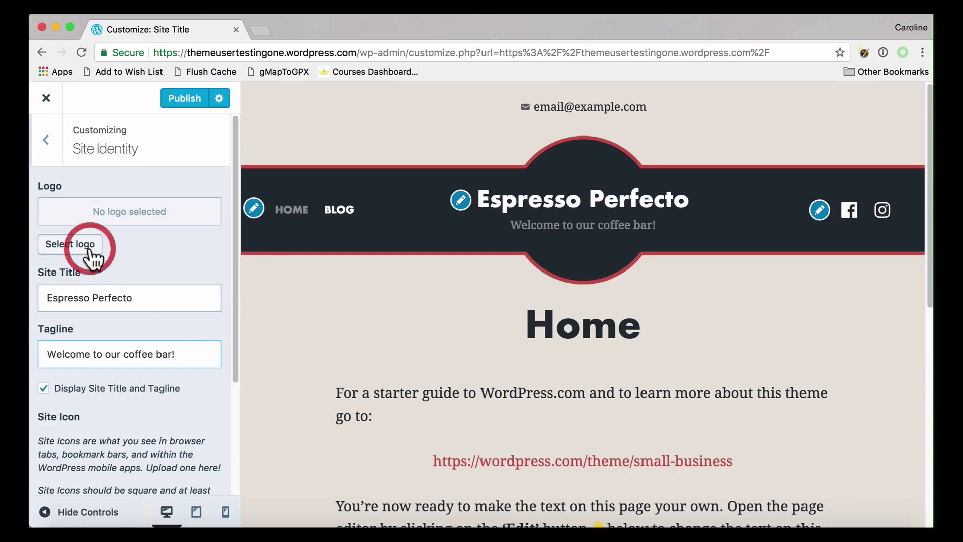
left_click(90, 150)
left_click(459, 326)
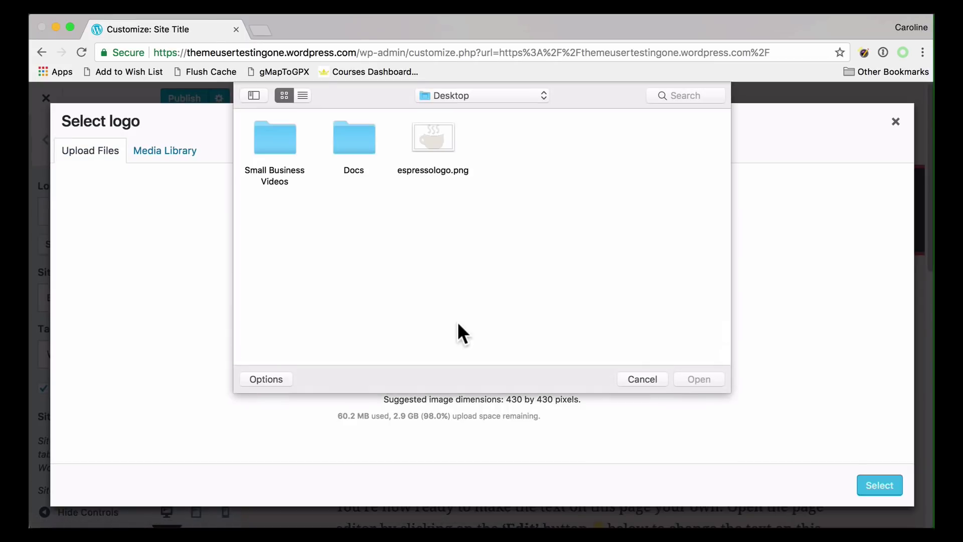
double_click(435, 135)
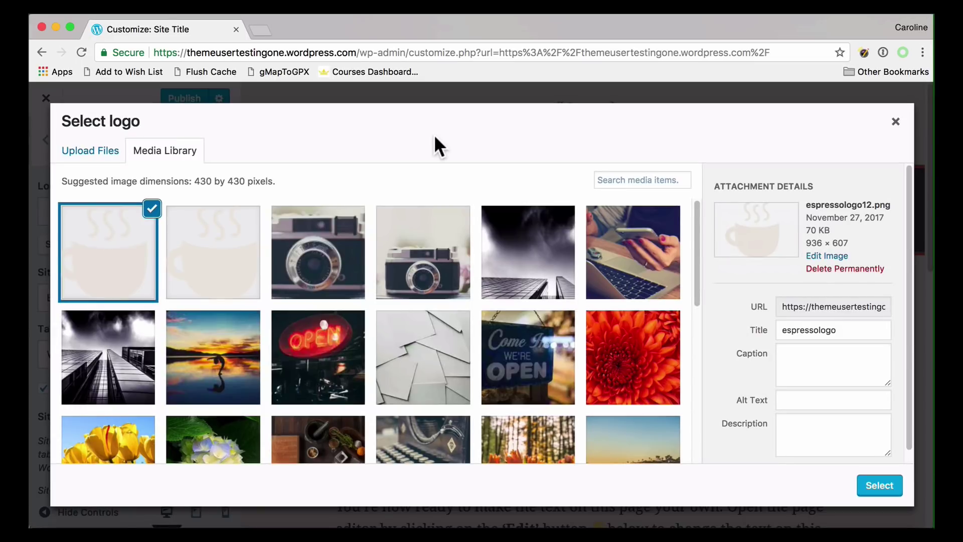
left_click(879, 484)
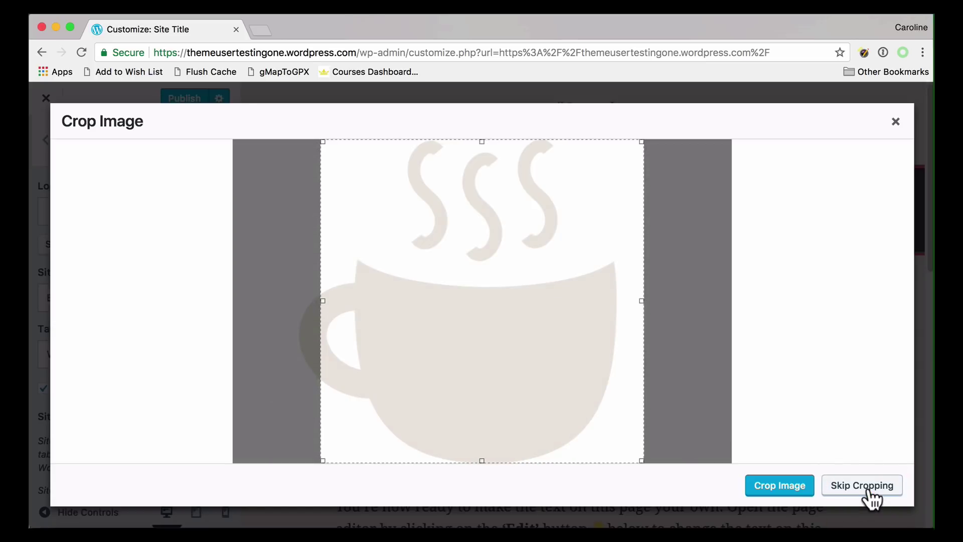
- Keep the coffee-cup logo uncropped, shrink it with the Logo Size slider, and publish
left_click(872, 493)
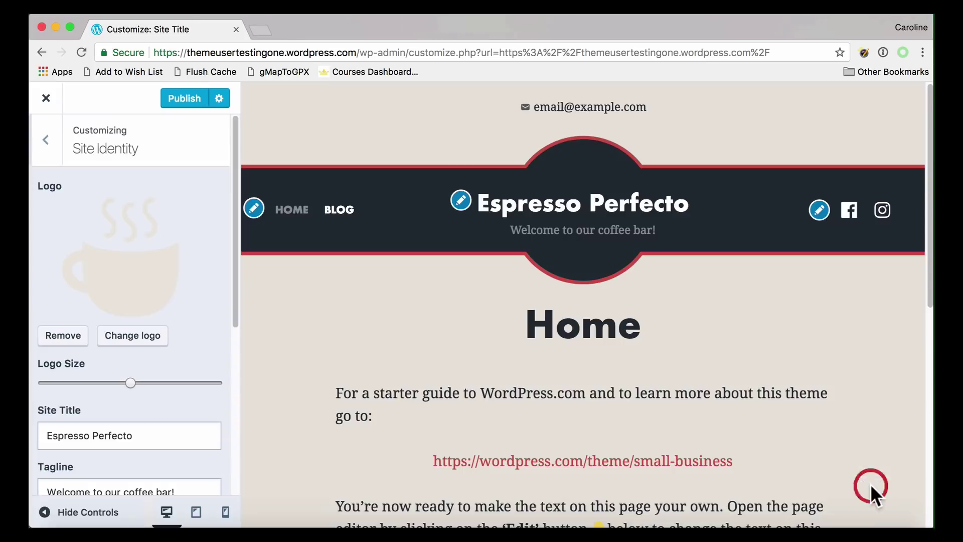
left_click_drag(89, 382, 72, 383)
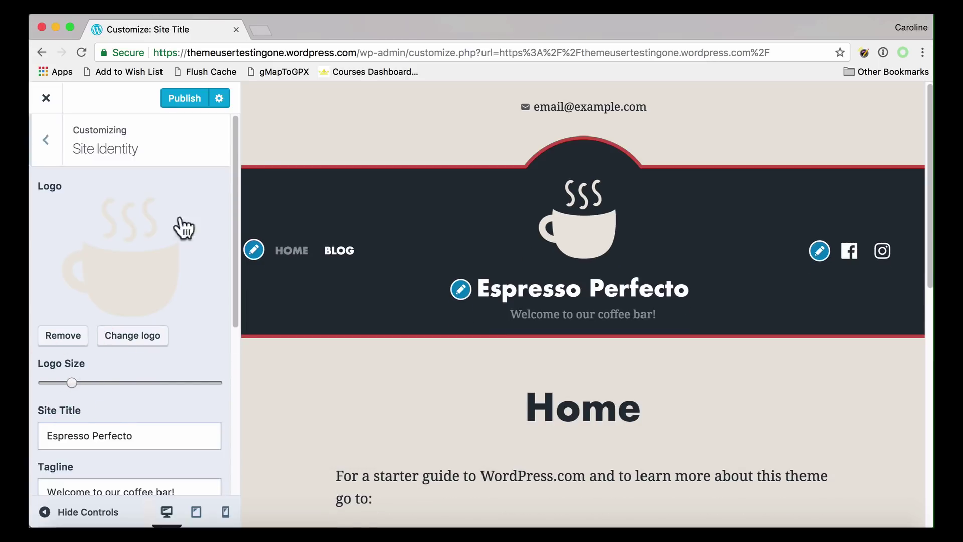
left_click(184, 99)
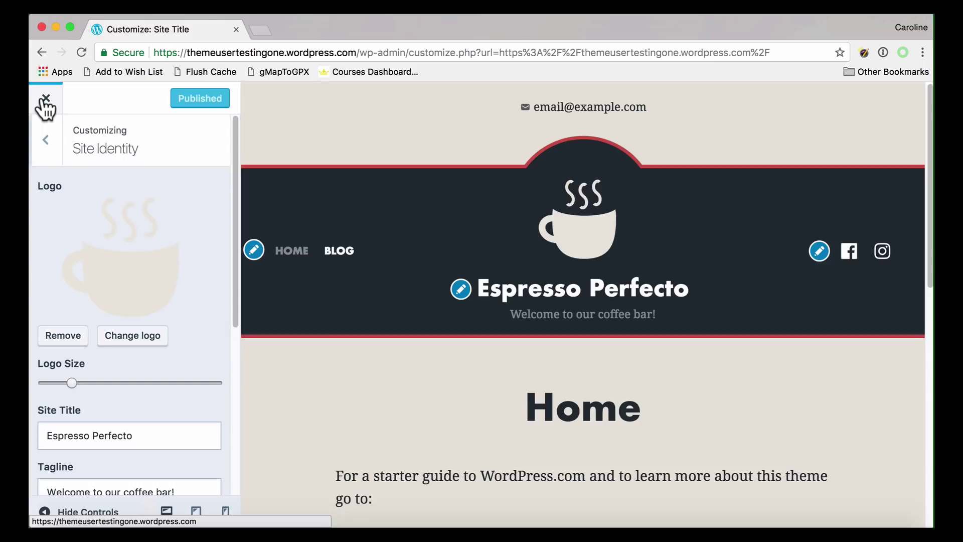
- Leave the Site Identity panel for the Customizer's main section list
left_click(46, 140)
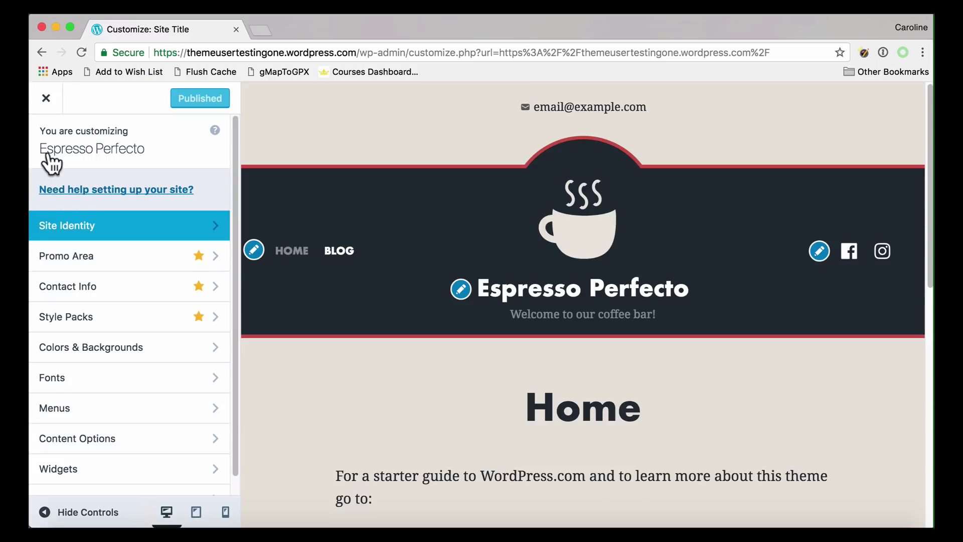